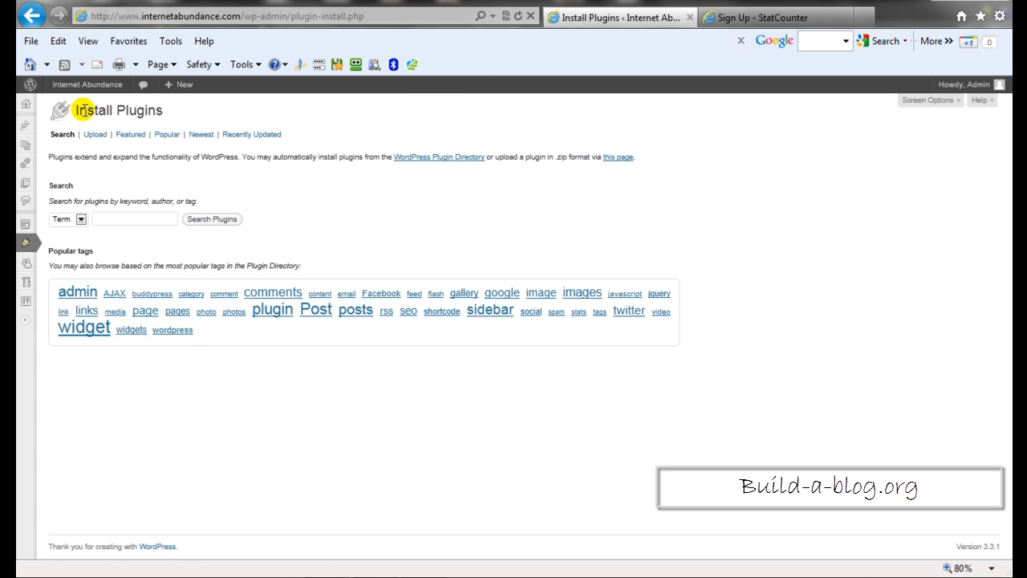
Search the WordPress plugin directory for the term statcounter.
mouse_move(24, 242)
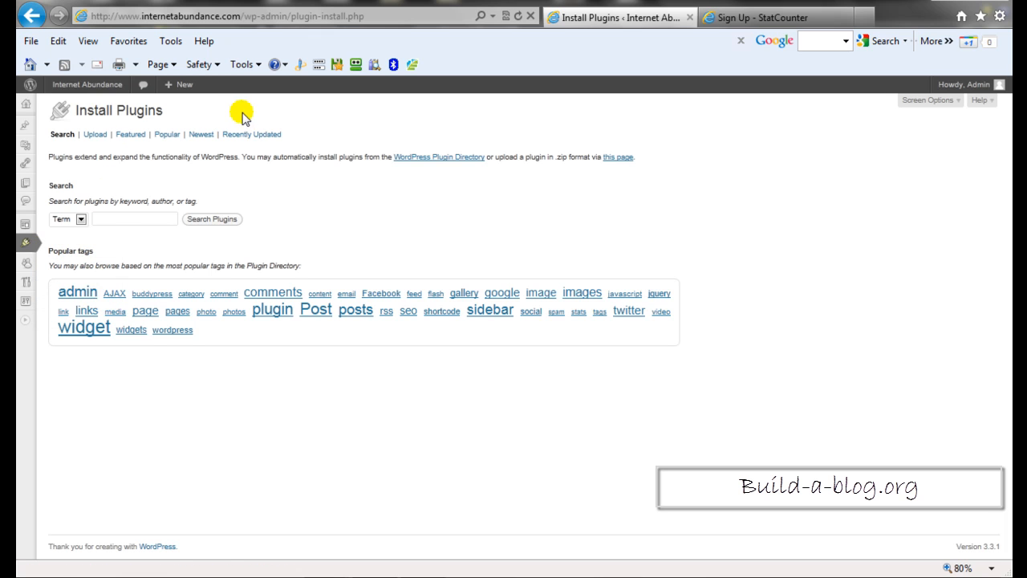
left_click(137, 228)
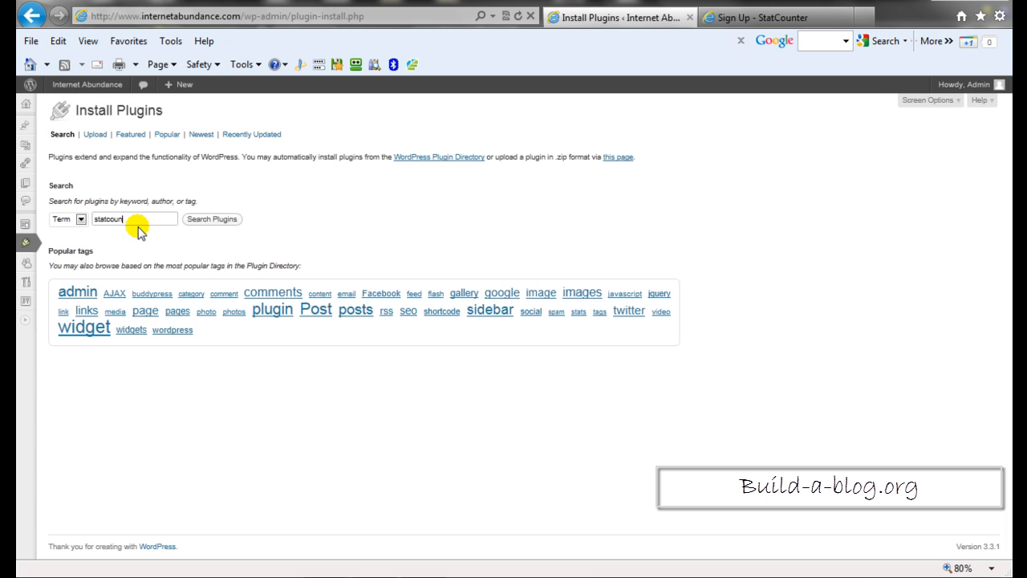
type("statcounter")
left_click(213, 220)
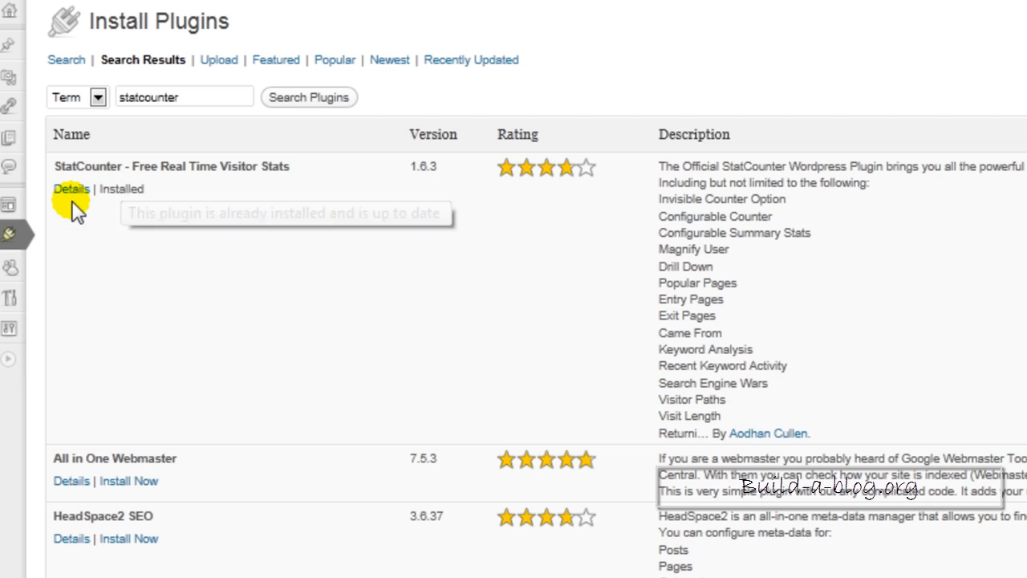
Go to the installed plugins and open the StatCounter plugin's options page.
mouse_move(14, 238)
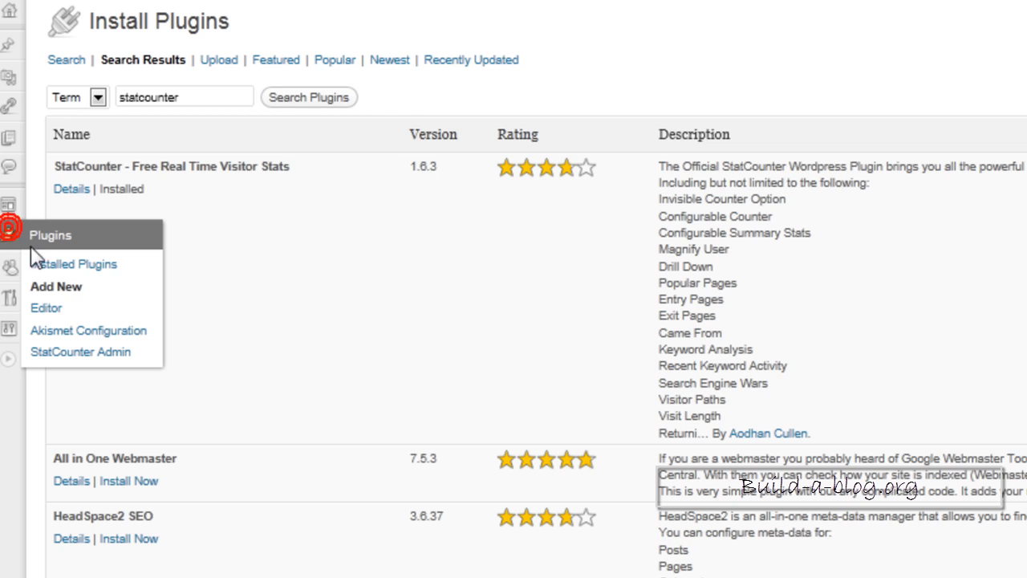
left_click(49, 264)
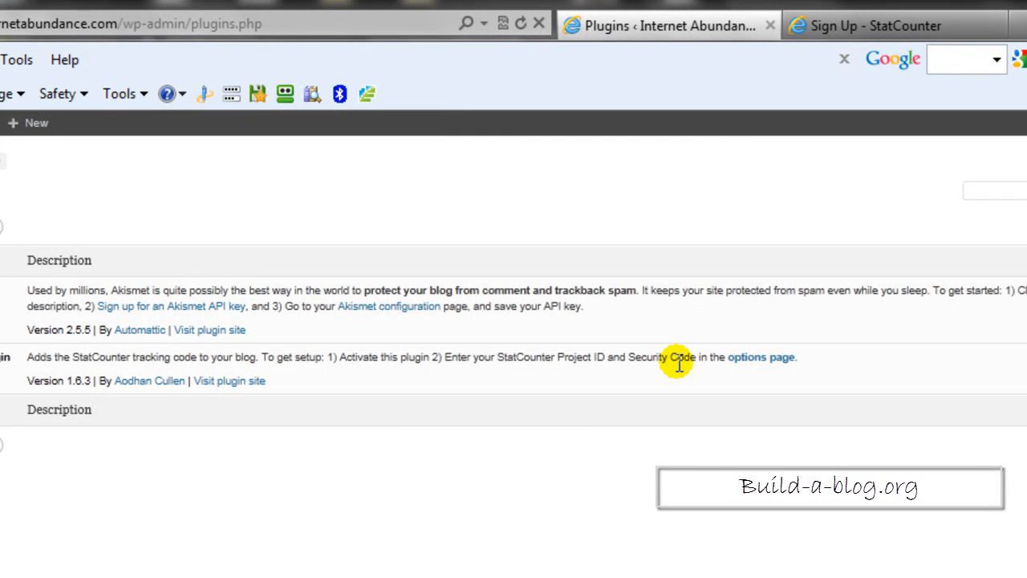
left_click(769, 363)
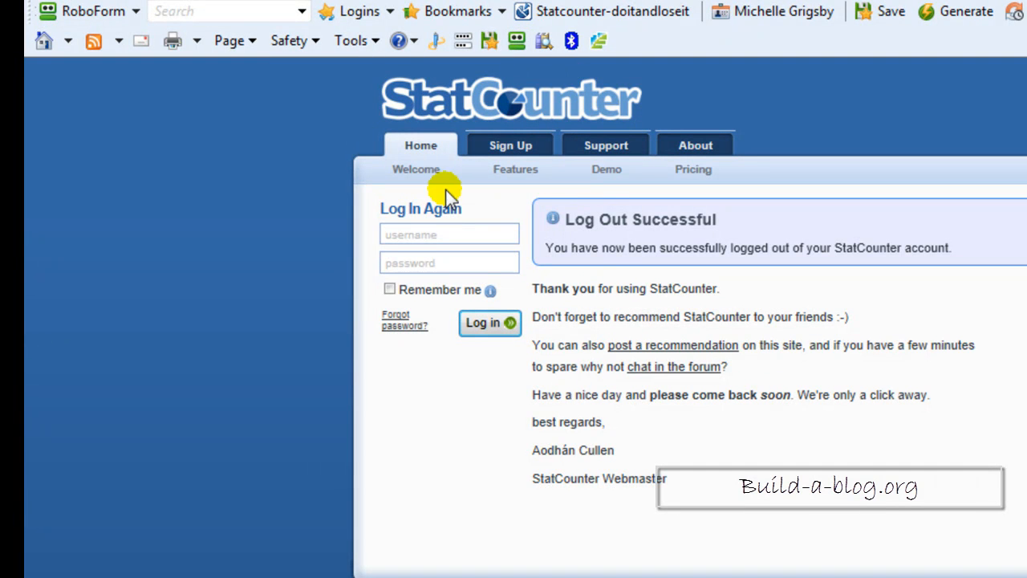
Create a StatCounter account by entering a username, e-mail address, full name and password and accepting the terms and conditions.
left_click(512, 146)
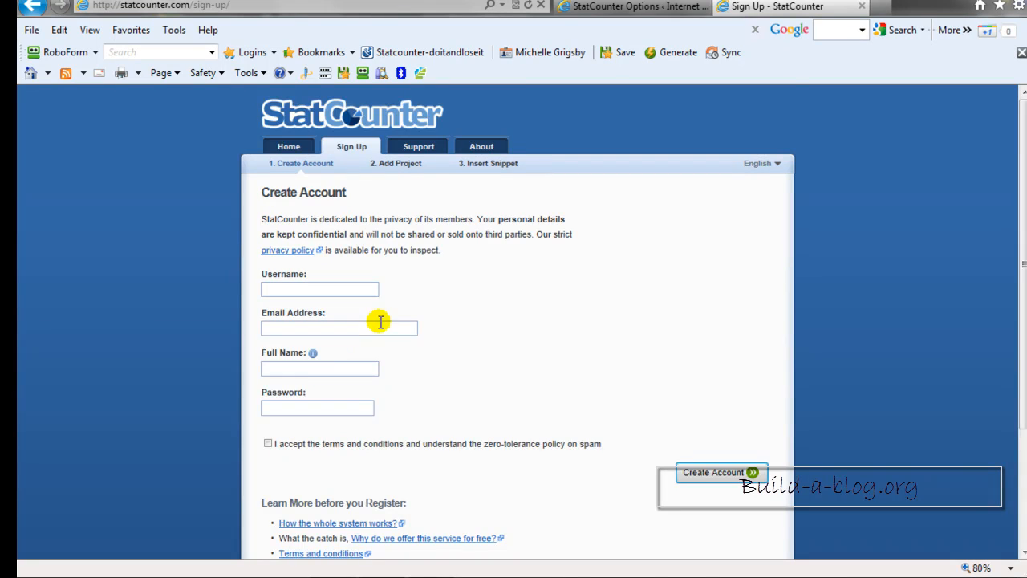
scroll(361, 321, "down", 4)
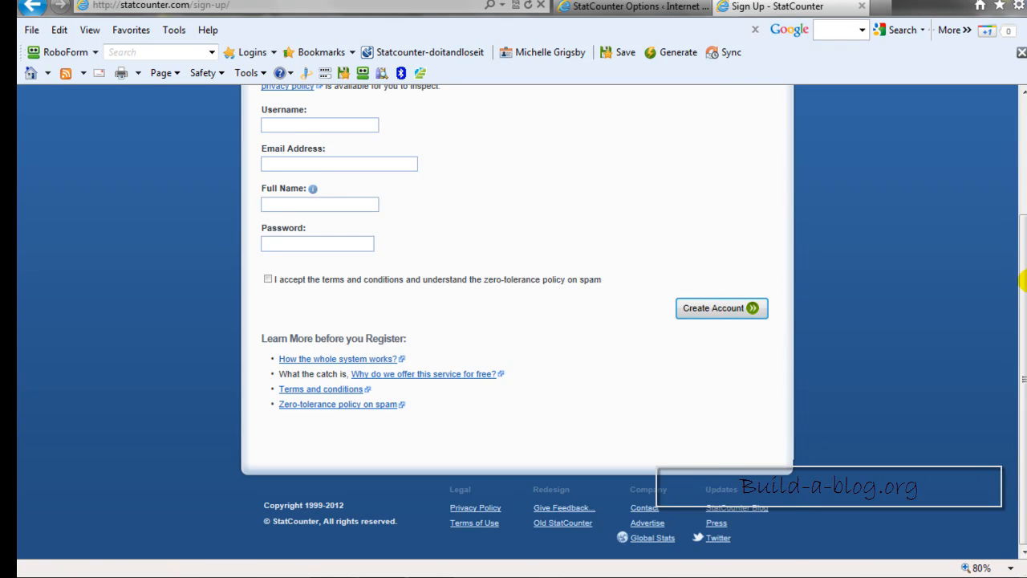
scroll(1025, 281, "up", 3)
left_click(333, 225)
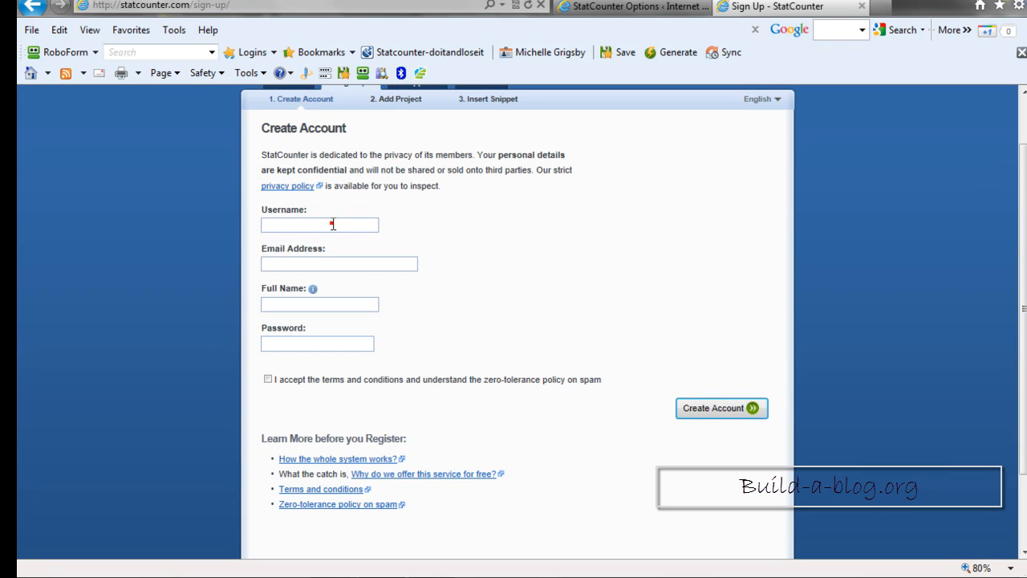
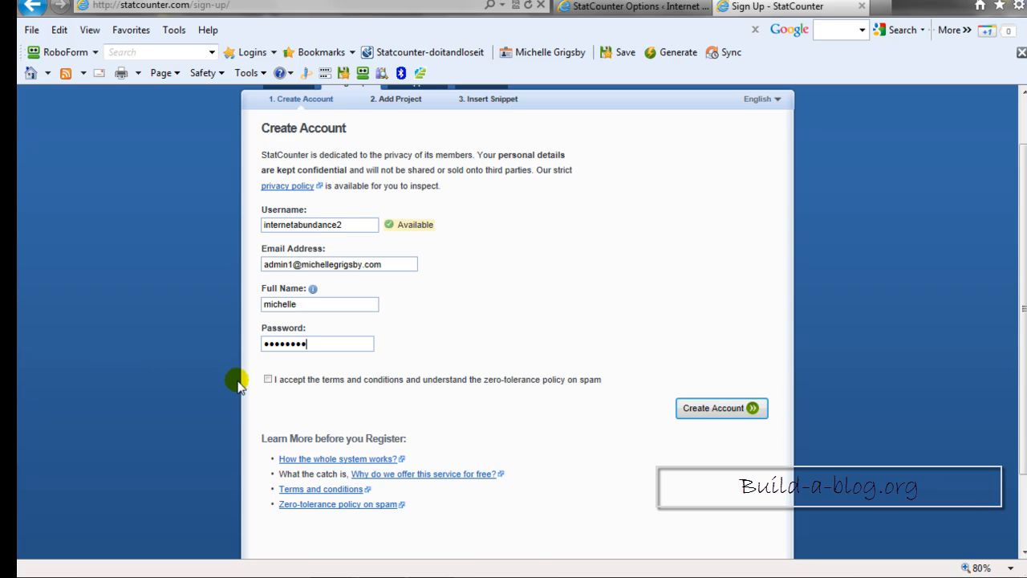
left_click(268, 379)
left_click(710, 410)
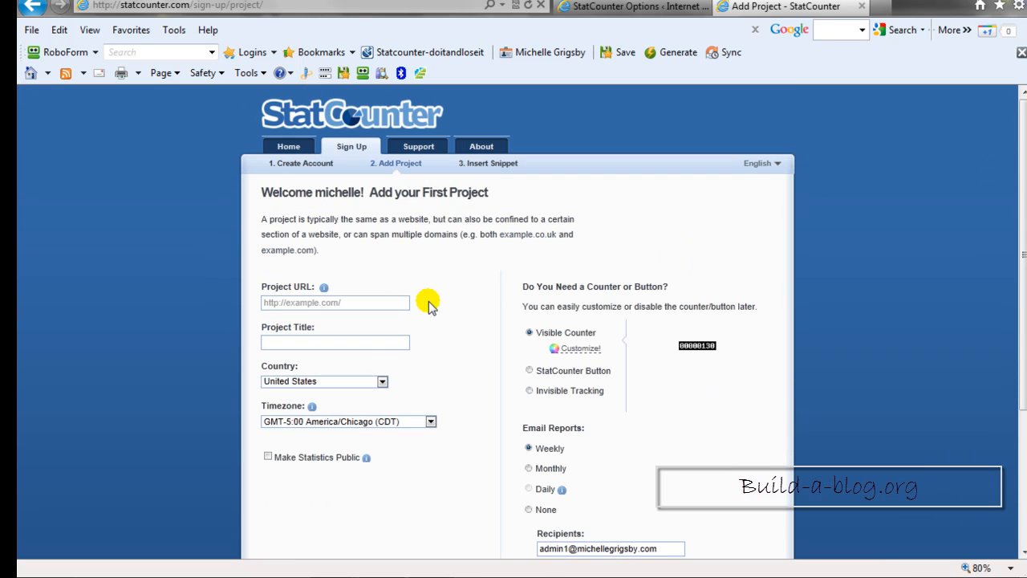
scroll(425, 299, "down", 1)
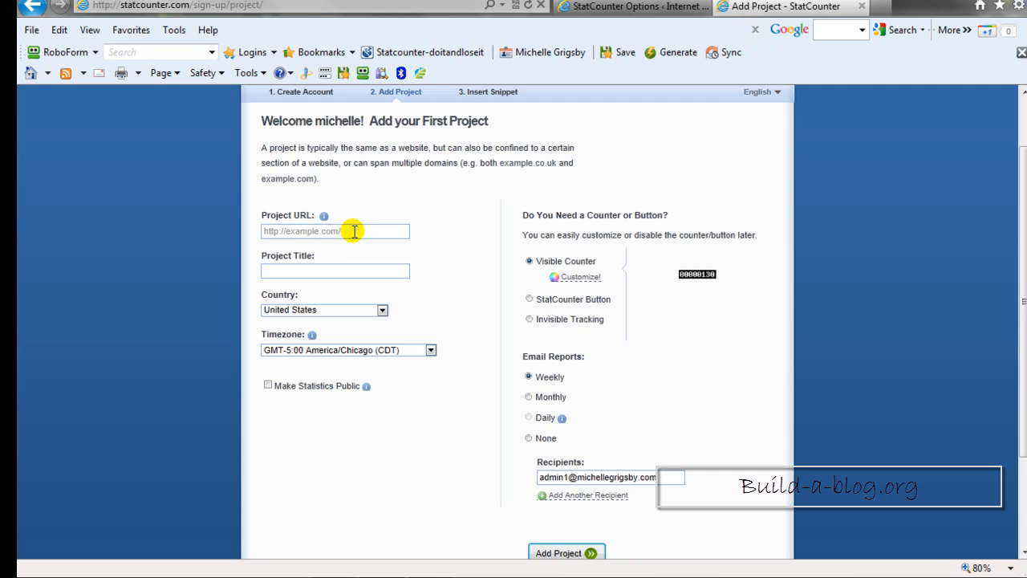
left_click(348, 231)
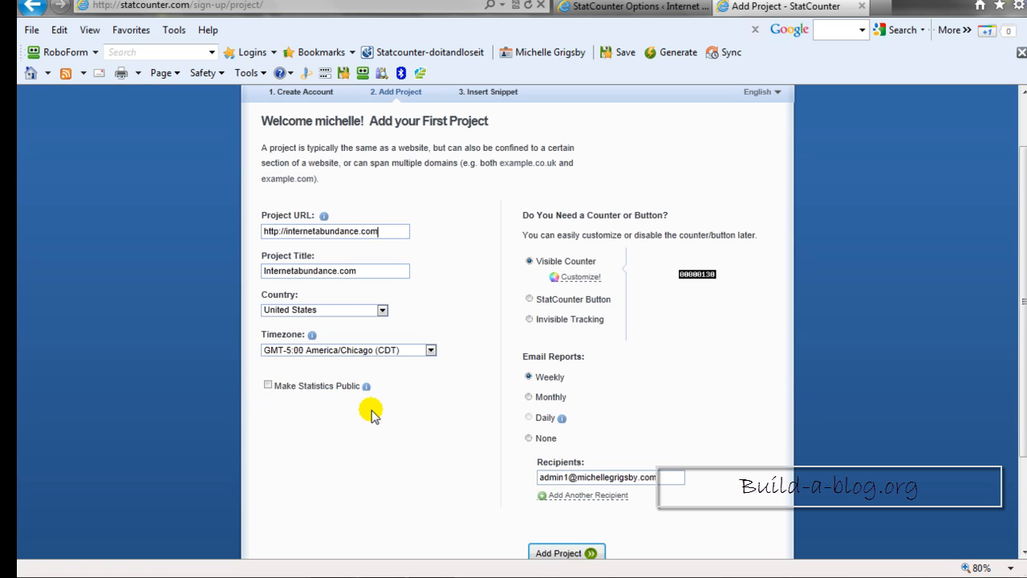
left_click(530, 319)
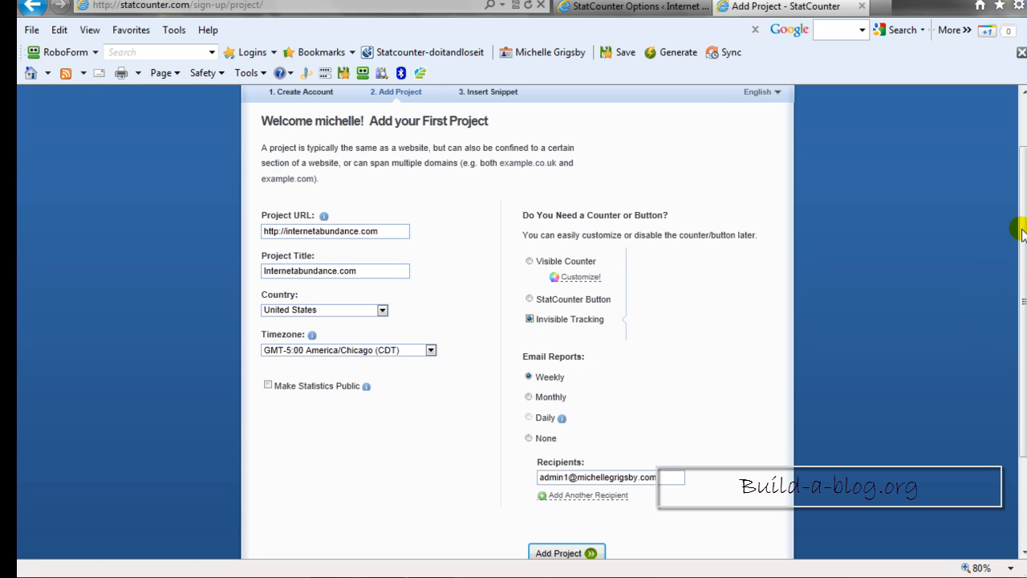
scroll(1020, 233, "down", 2)
left_click(562, 472)
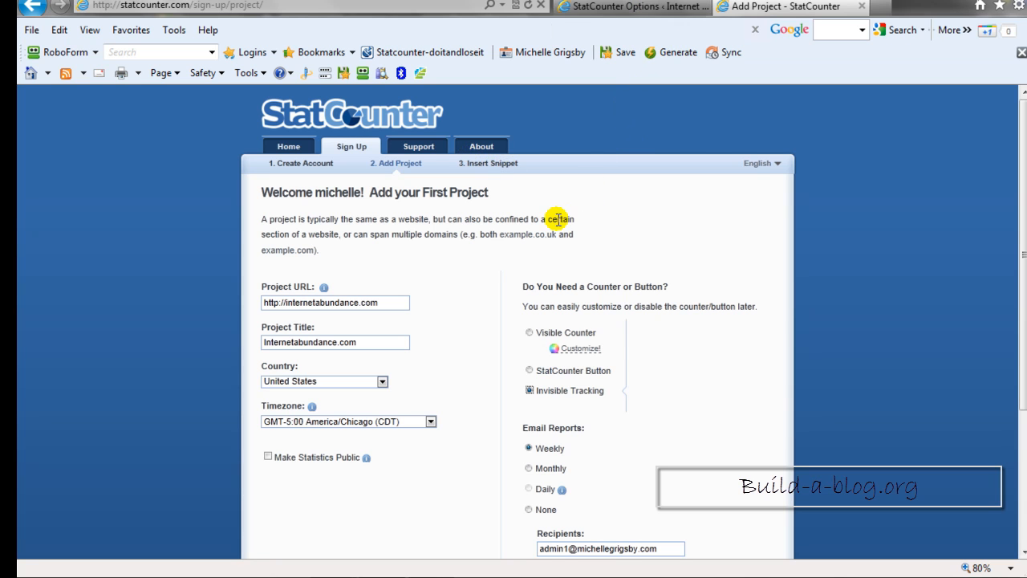
Switch to the StatCounter options in WordPress and update them with the existing project ID, security code, footer position and forced invisibility.
left_click(629, 7)
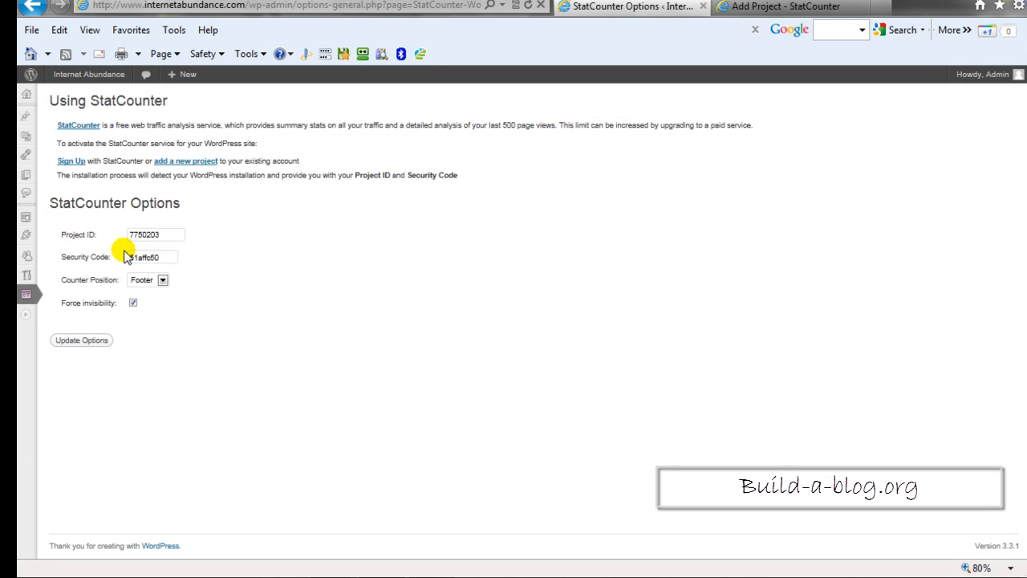
left_click(67, 347)
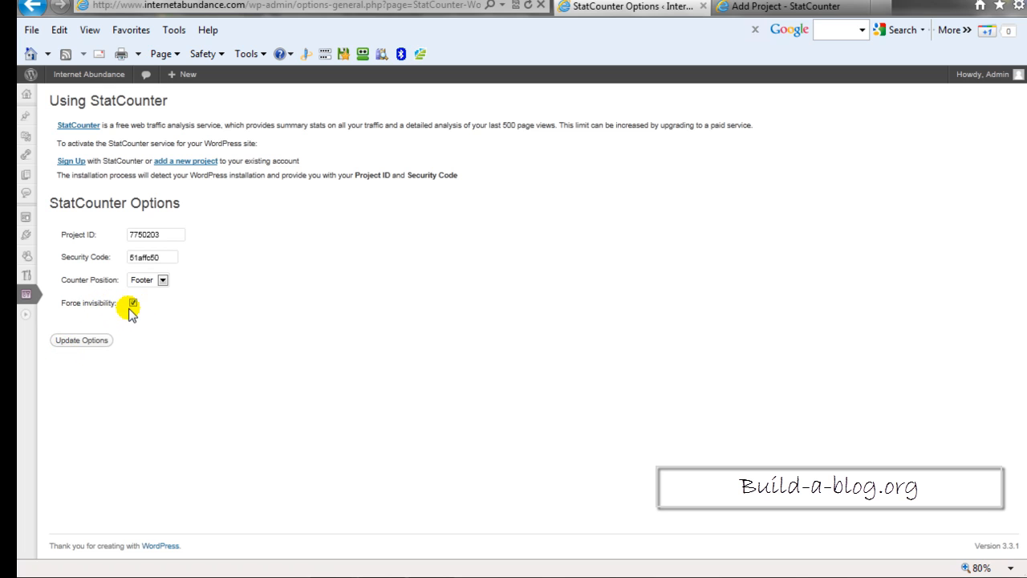
left_click(81, 340)
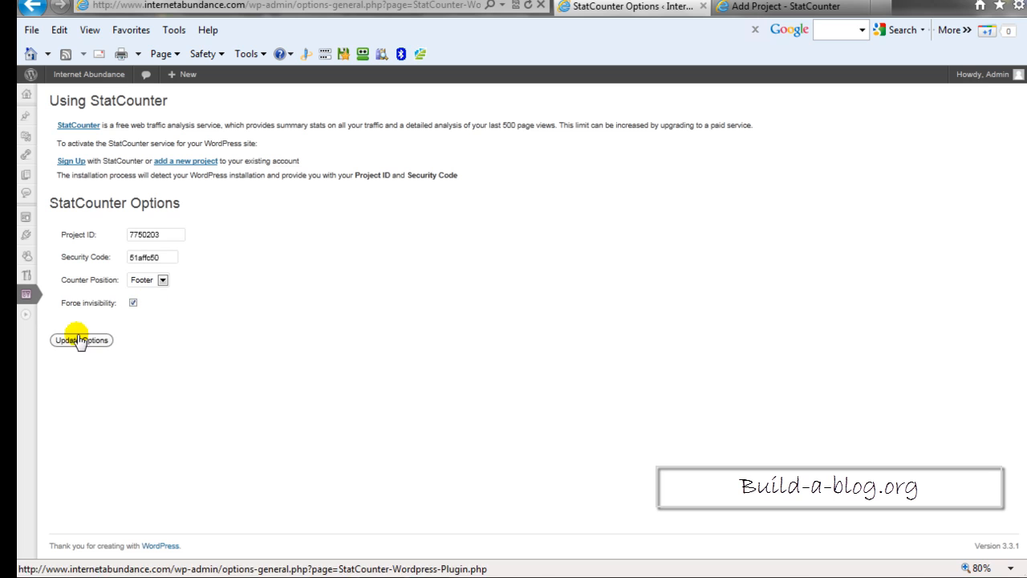
Return to StatCounter, log in with the saved Statcounter-doitandloseit login and review the Doitandloseit.com summary chart and daily visit tables.
left_click(739, 7)
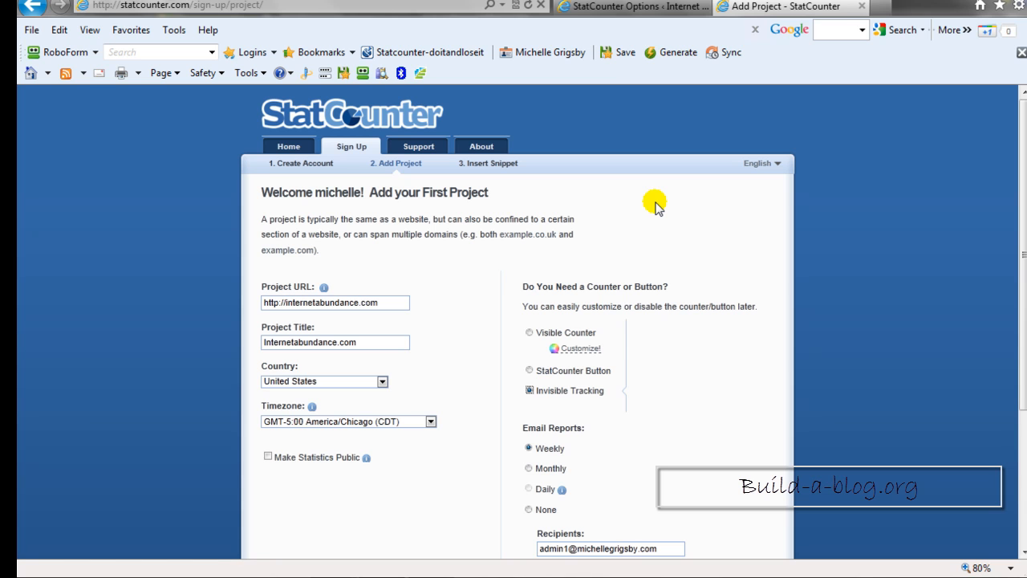
left_click(404, 54)
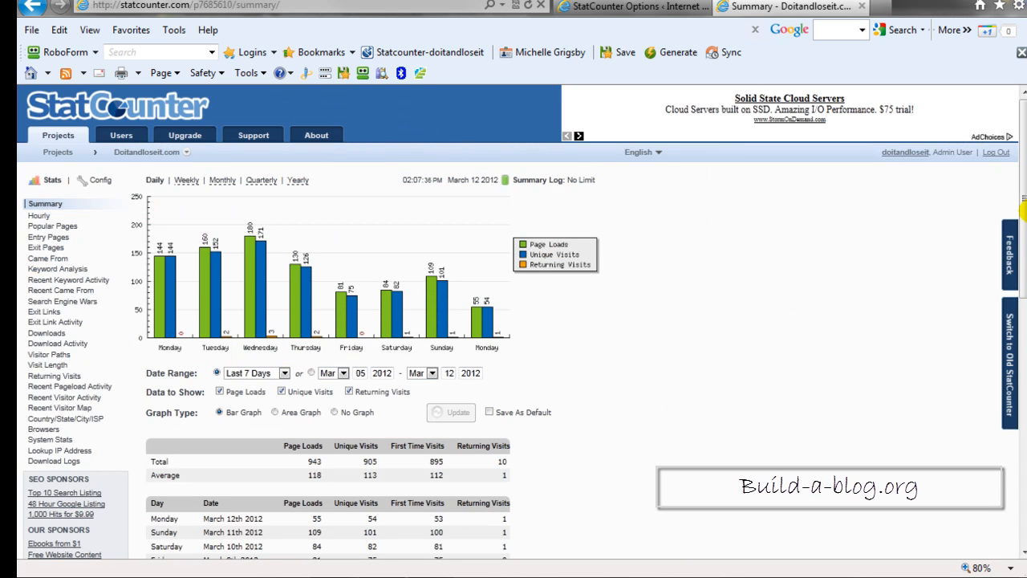
left_click_drag(1024, 201, 1025, 257)
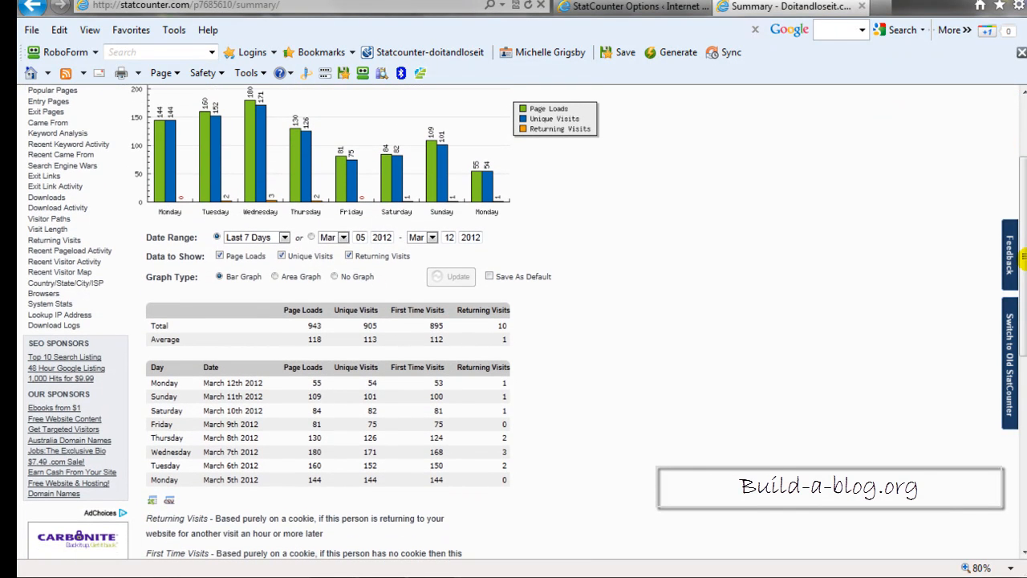
left_click_drag(1025, 273, 1024, 259)
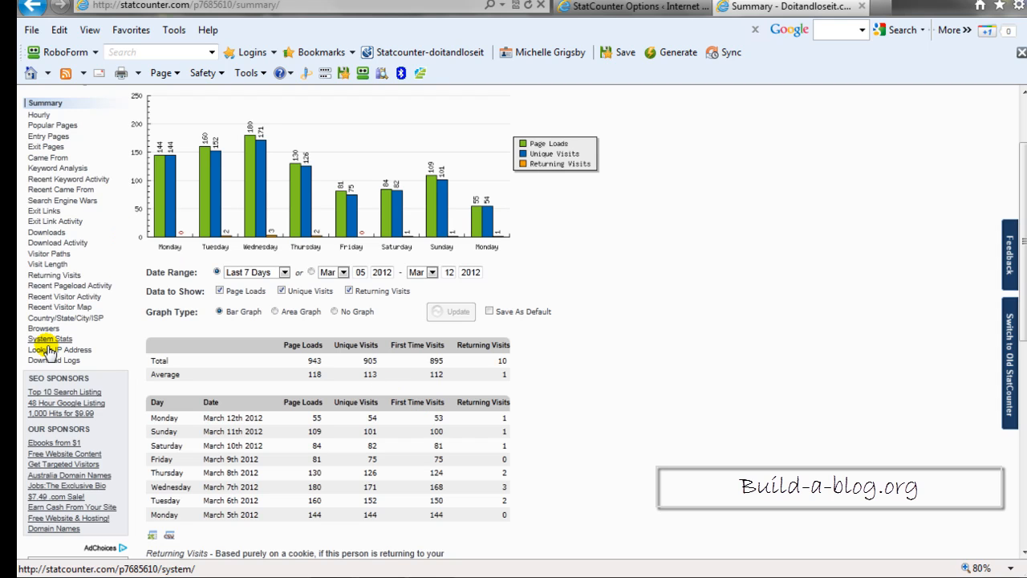
Open the Recent Keyword Activity report and examine the search queries, their search engines and landing pages.
left_click(44, 179)
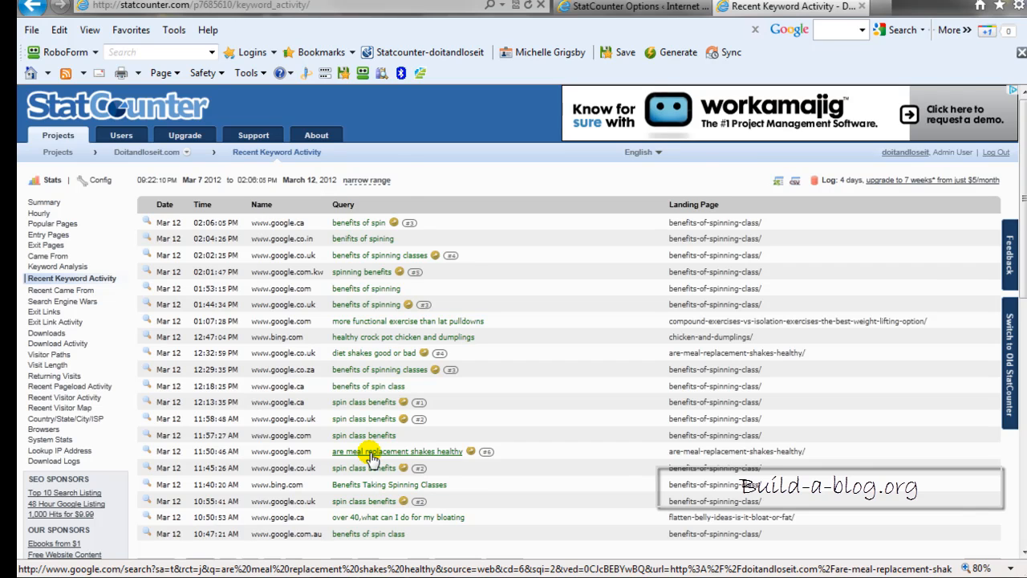
scroll(371, 460, "down", 2)
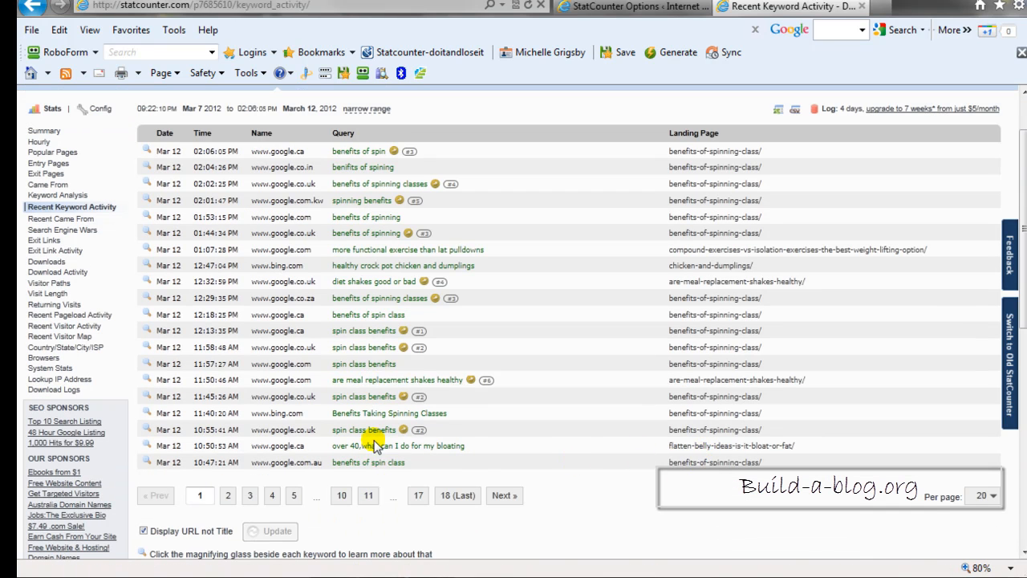
scroll(387, 385, "up", 2)
scroll(387, 383, "down", 4)
scroll(387, 384, "up", 4)
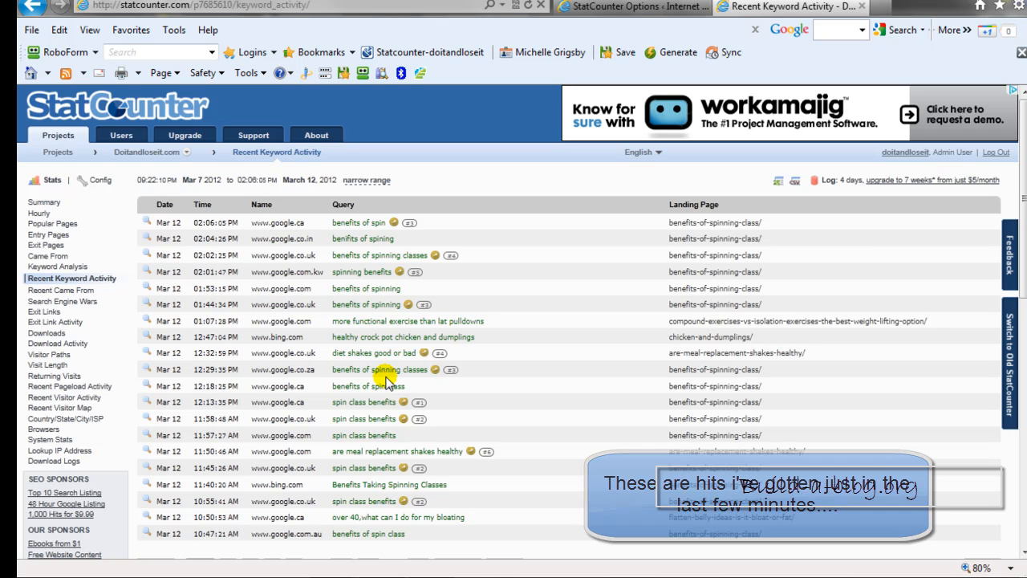
scroll(384, 353, "down", 4)
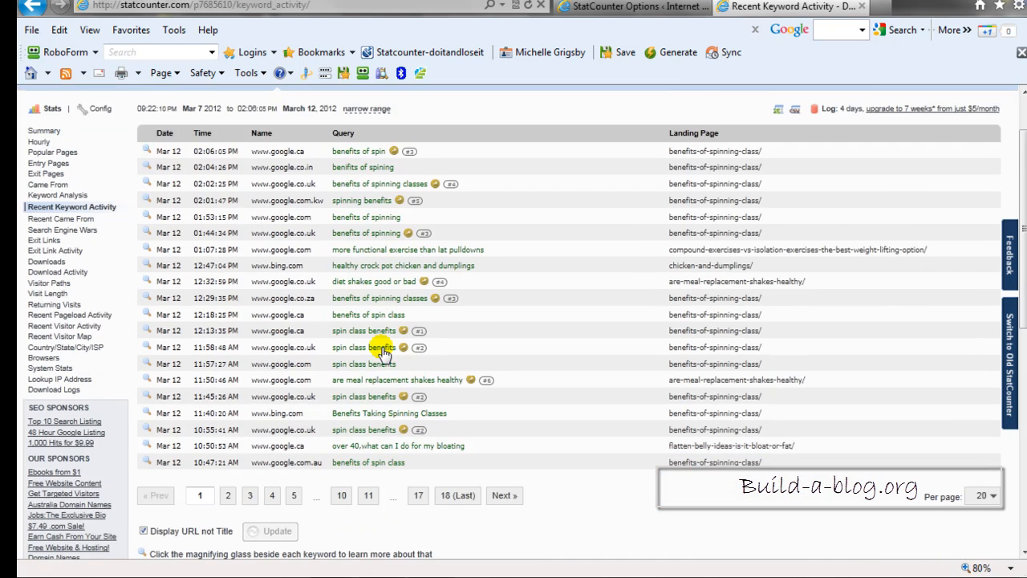
scroll(384, 353, "up", 4)
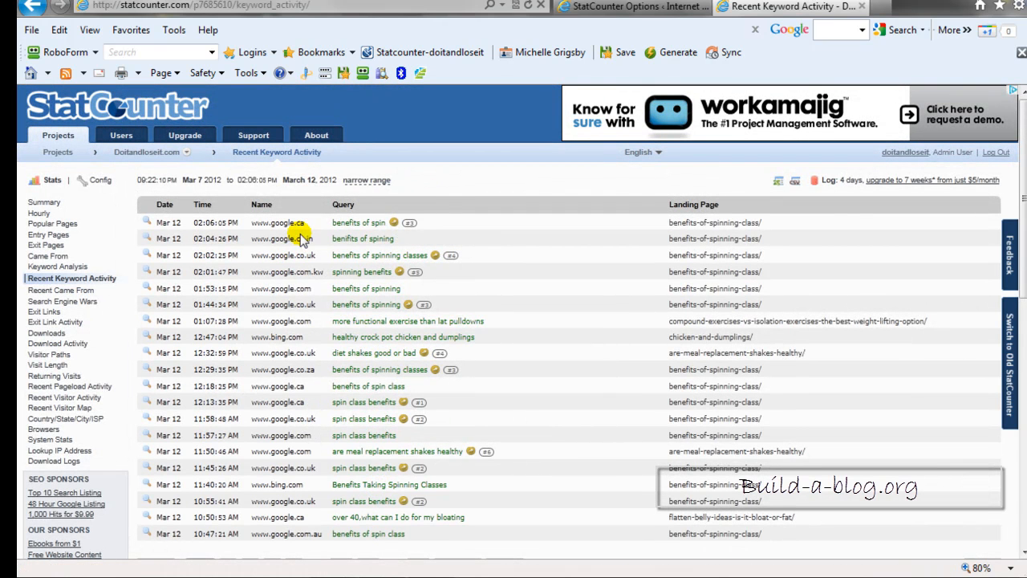
View the Recent Came From report of referring sites and open the Keyword Analysis report.
left_click(63, 291)
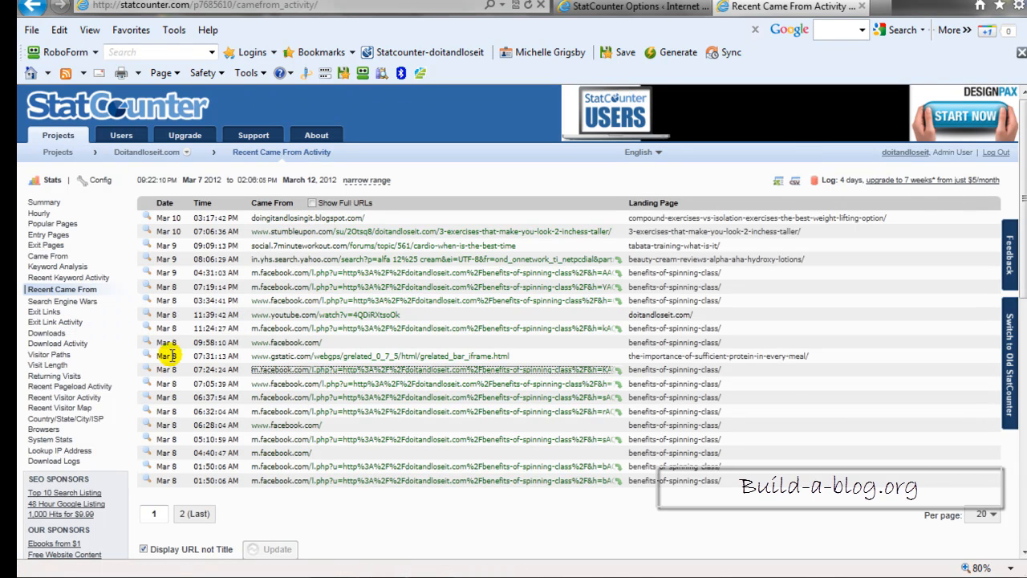
left_click(56, 270)
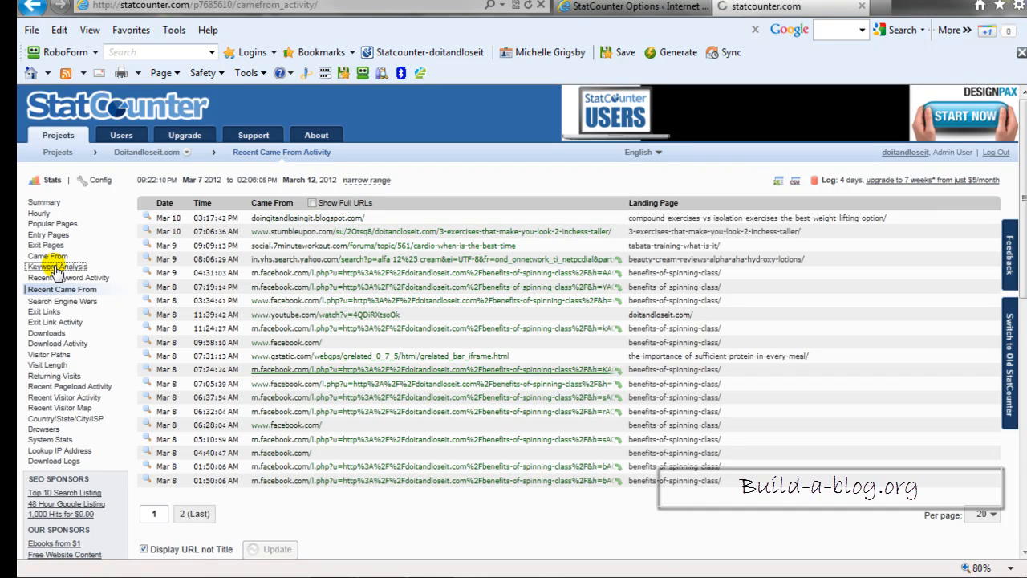